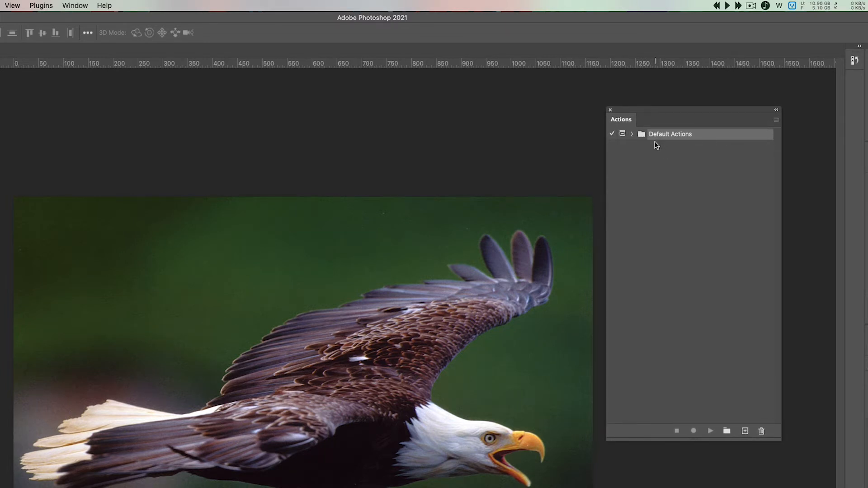
Play the "Wood Frame - 50 pixel" action from the Default Actions set on the eagle photo
click(632, 134)
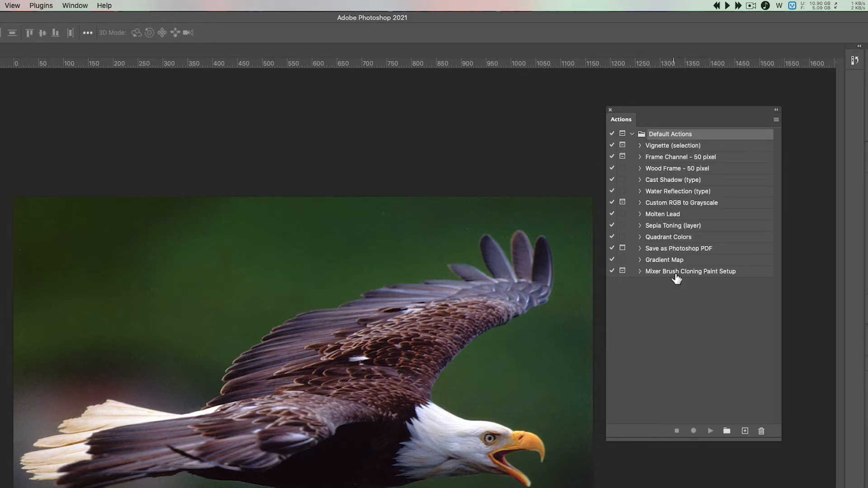
click(672, 170)
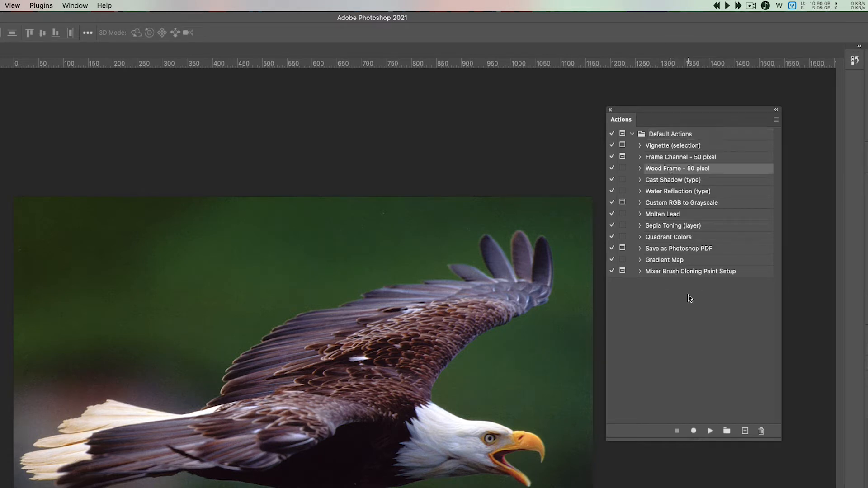
click(711, 432)
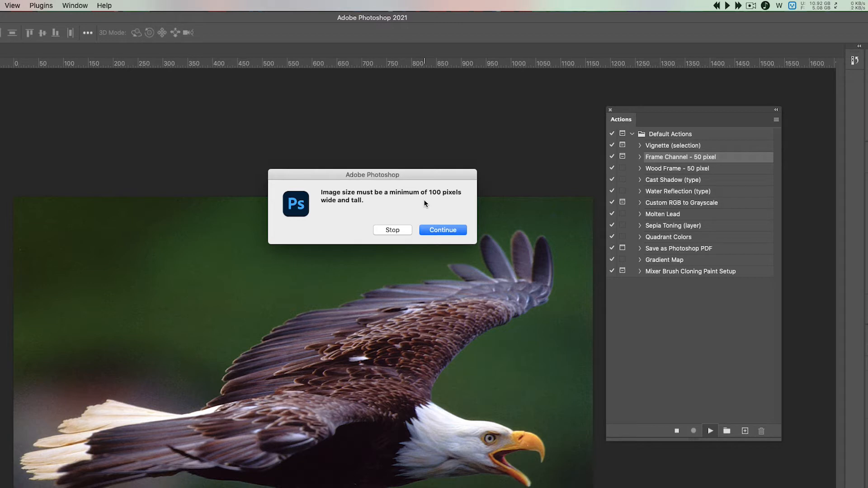
click(443, 229)
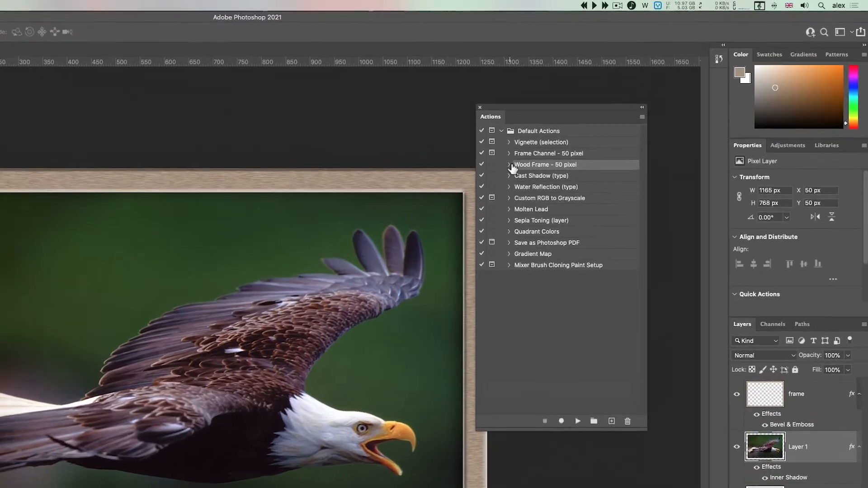
Examine the recorded commands inside the "Wood Frame - 50 pixel" action, including the details of Make layer and Set Foreground Color
click(617, 116)
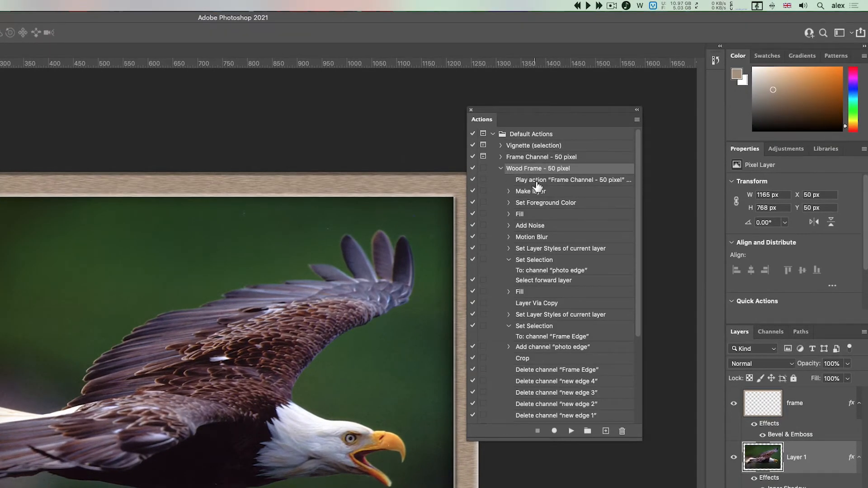
scroll(537, 185, down, 2)
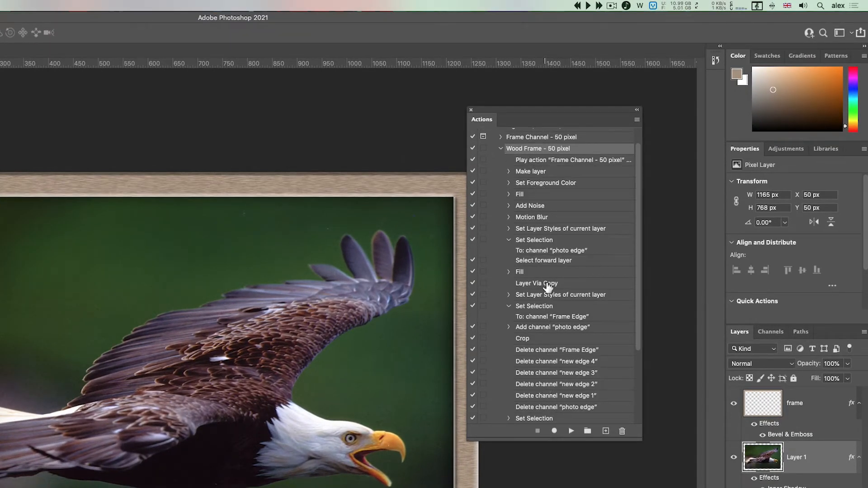
scroll(548, 253, down, 2)
scroll(547, 280, up, 4)
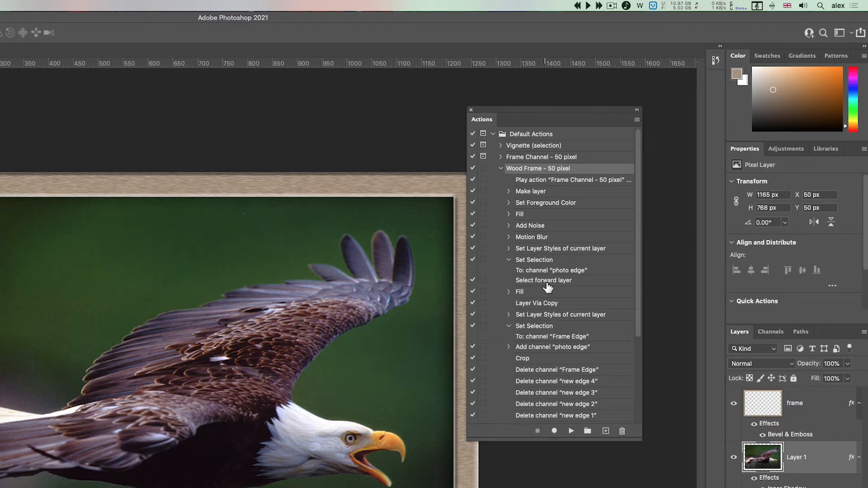
click(508, 203)
click(509, 203)
click(509, 191)
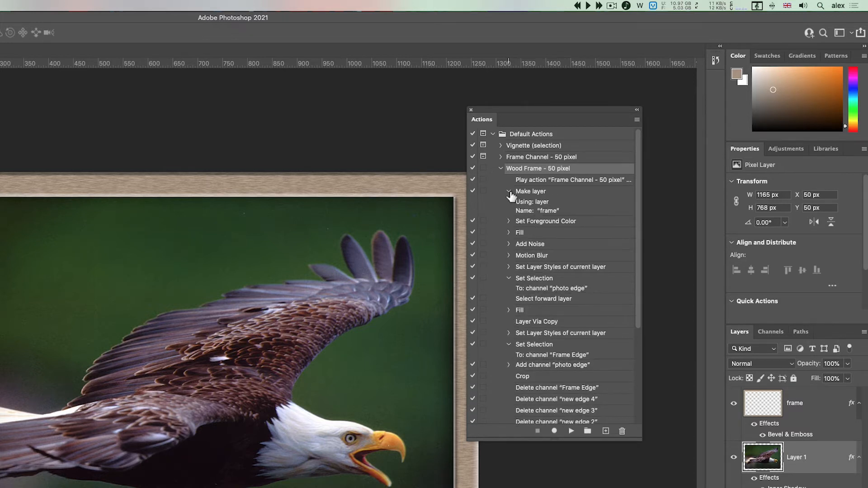
click(508, 191)
Try to edit the nested Frame Channel play command and the Add channel "new edge 3" command
double_click(537, 181)
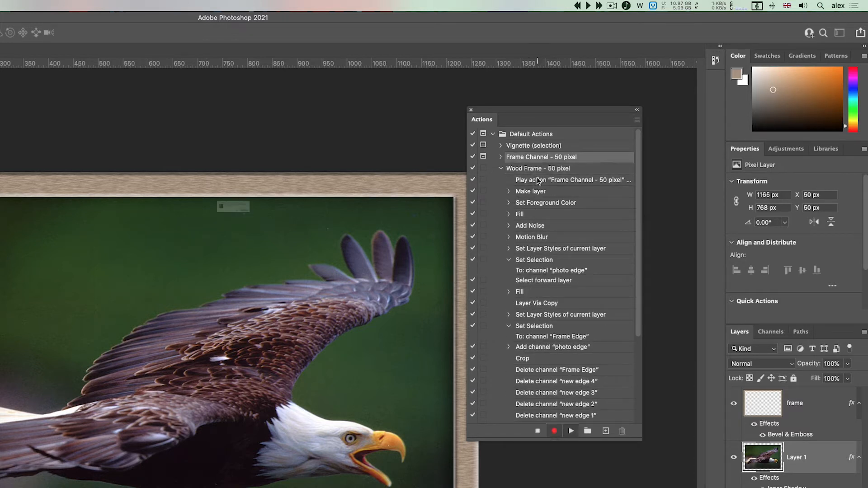
click(253, 230)
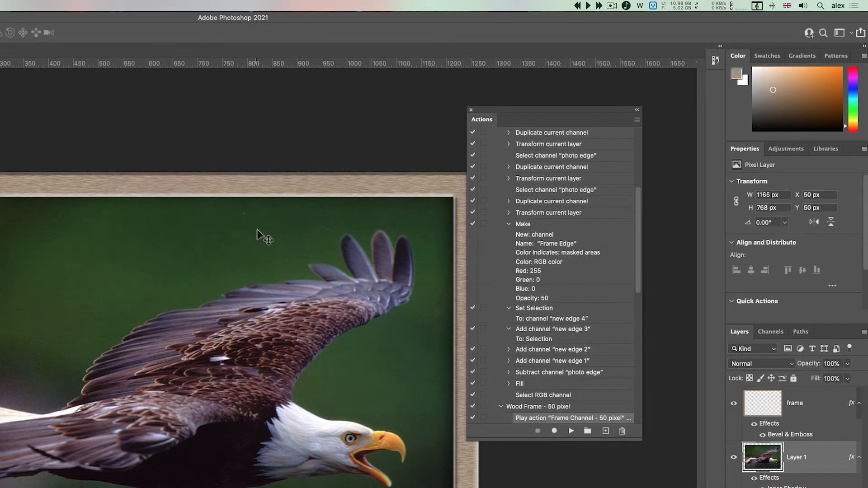
double_click(542, 333)
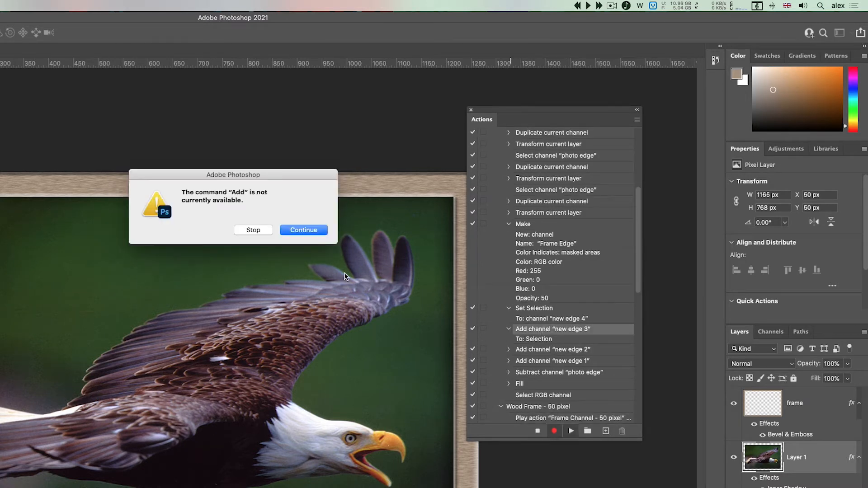
click(253, 230)
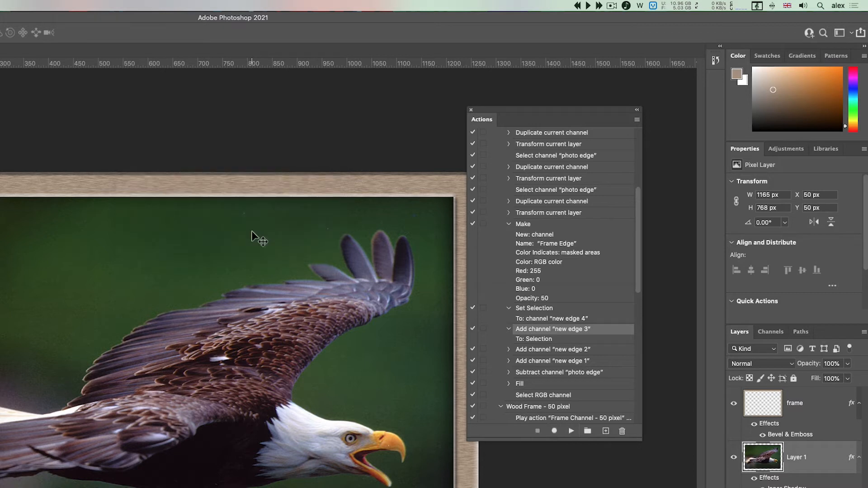
Examine the commands of the "Frame Channel - 50 pixel" action and the settings of its "Frame Edge" channel, leaving them as they are
click(542, 352)
click(508, 350)
scroll(548, 337, down, 2)
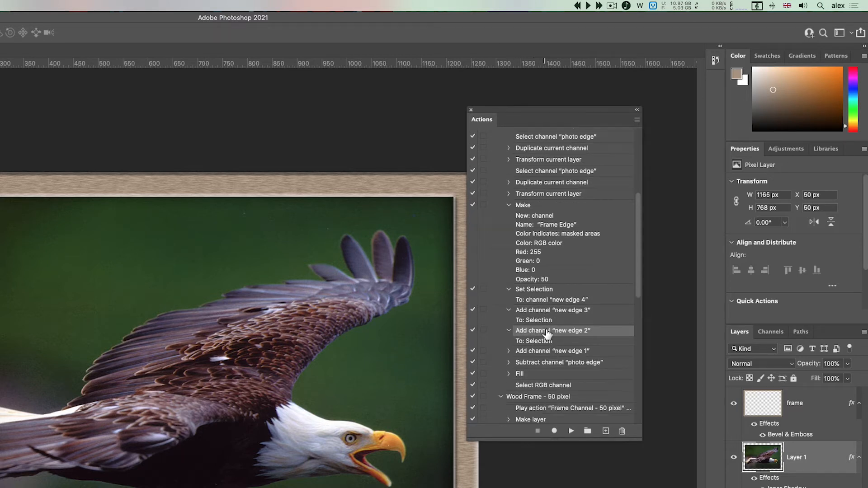
scroll(529, 366, up, 15)
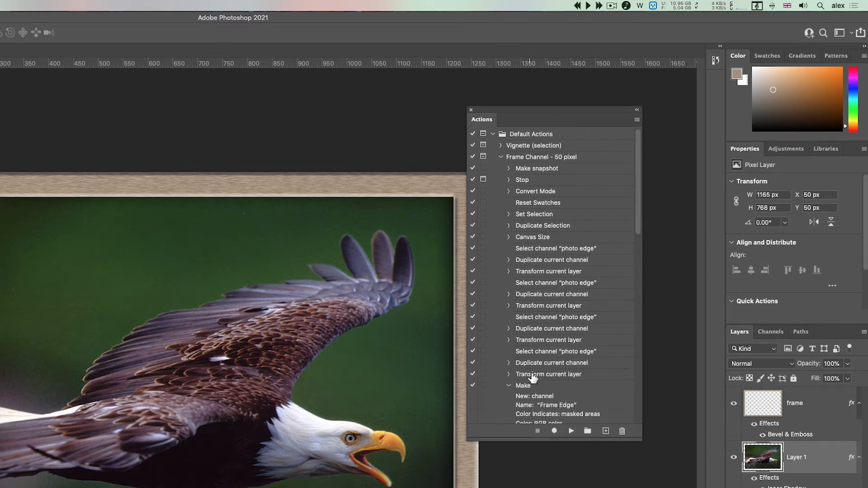
scroll(533, 378, down, 6)
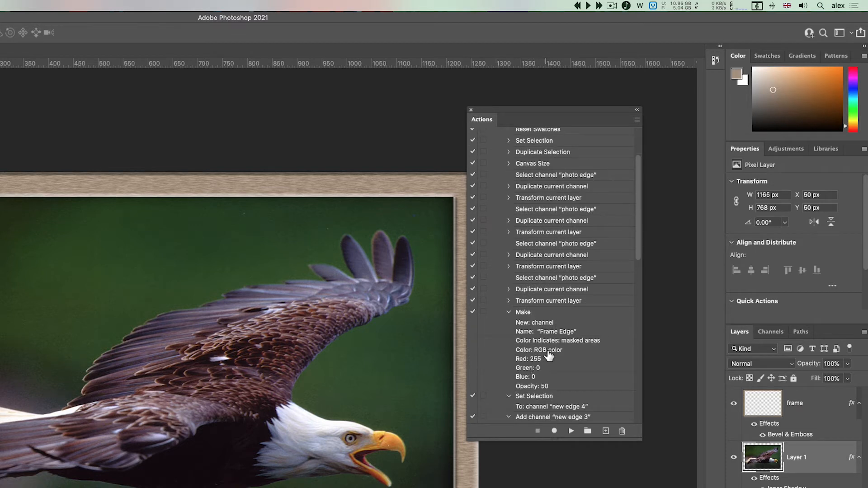
double_click(549, 355)
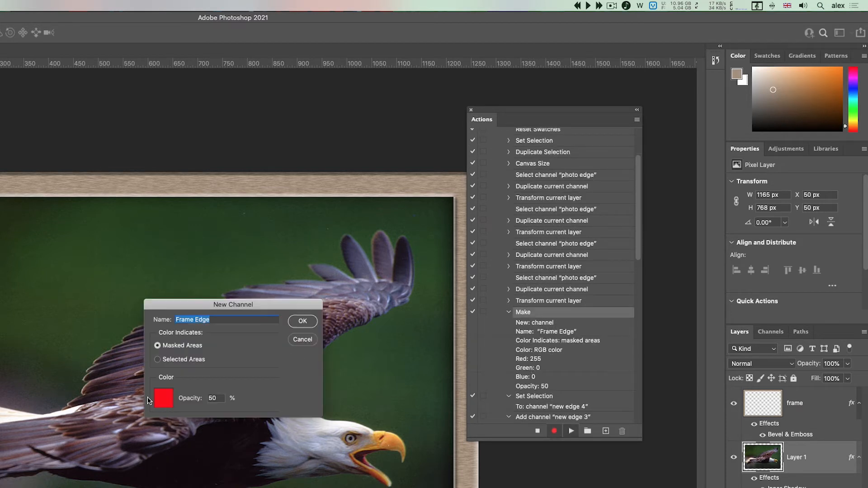
click(303, 339)
Collapse the Frame Channel and Wood Frame actions and look over the options for loading actions
scroll(533, 299, up, 3)
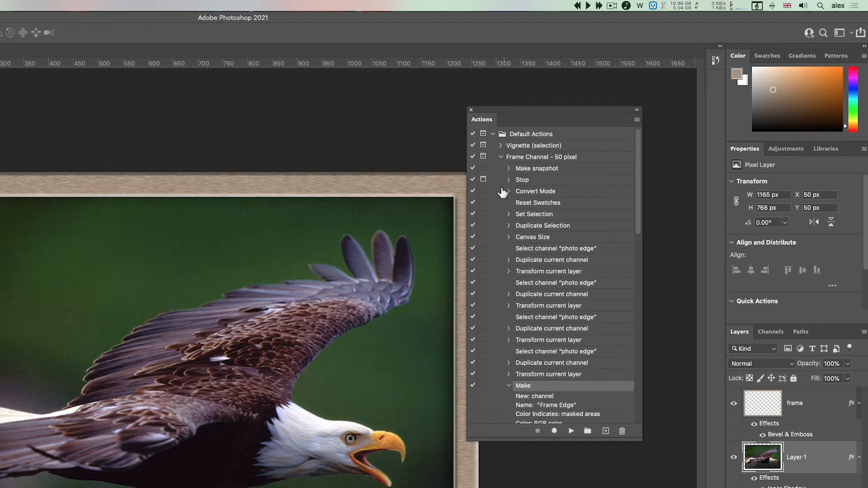
click(501, 157)
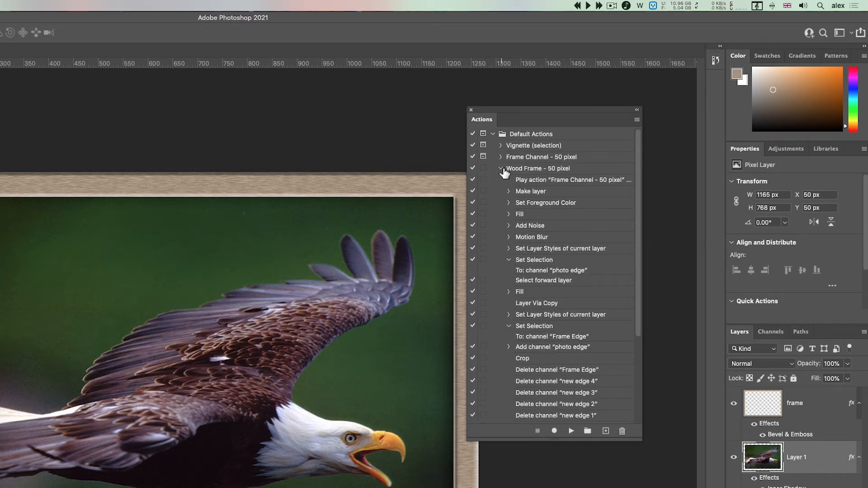
click(501, 168)
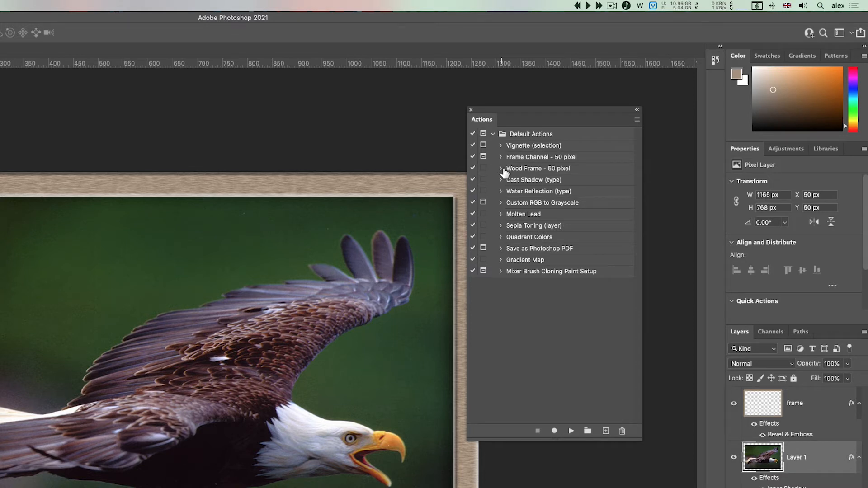
click(636, 120)
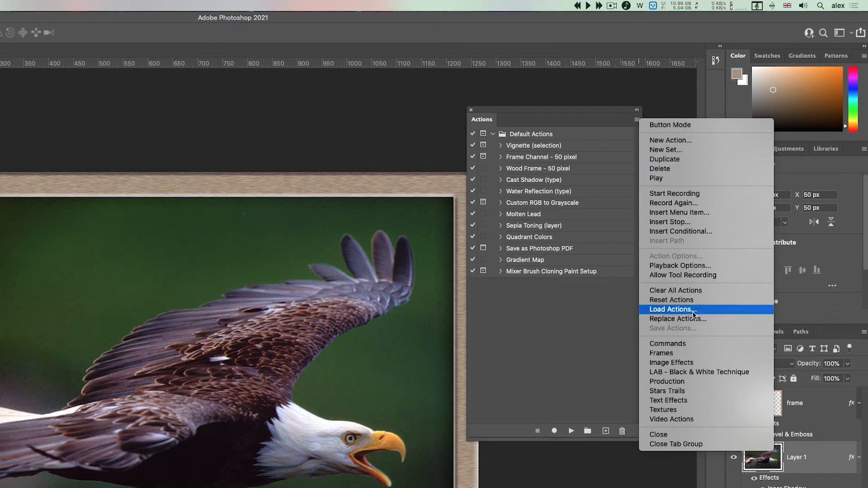
click(555, 319)
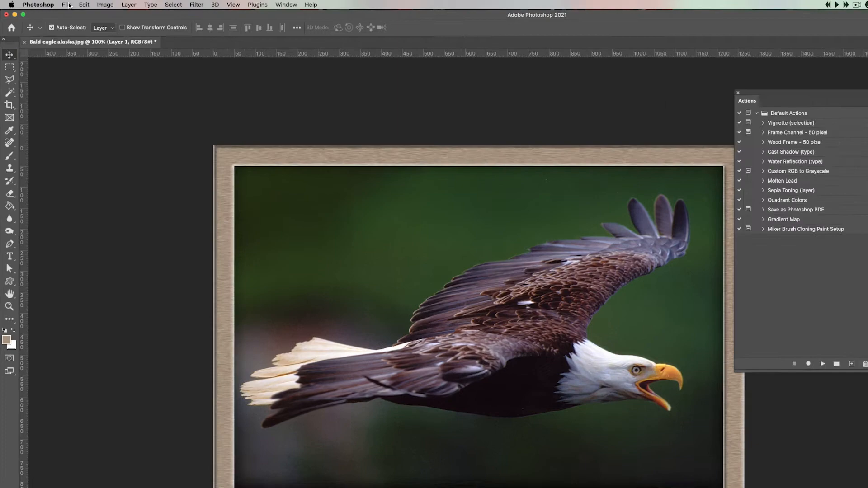
Revert the eagle photo to its saved version and collapse the Default Actions set
click(56, 6)
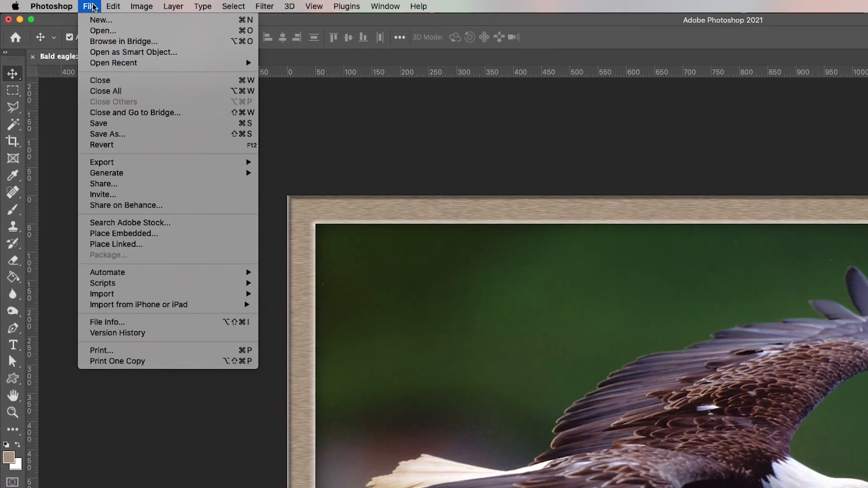
click(121, 145)
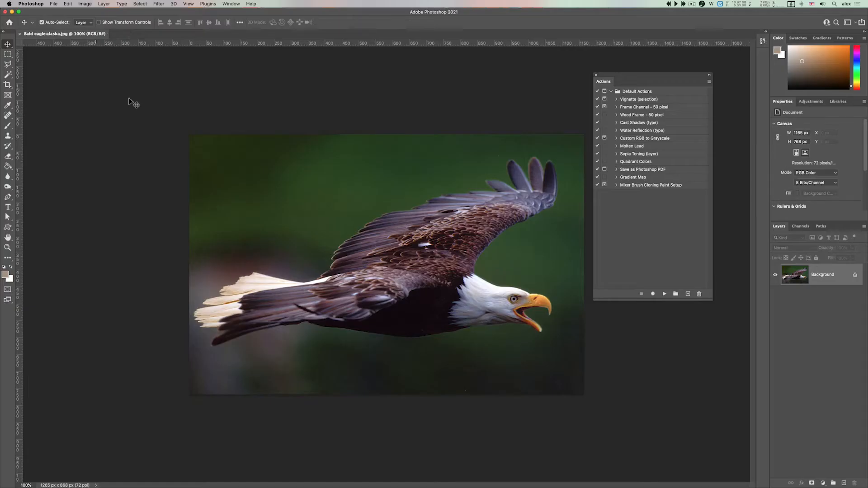
click(612, 92)
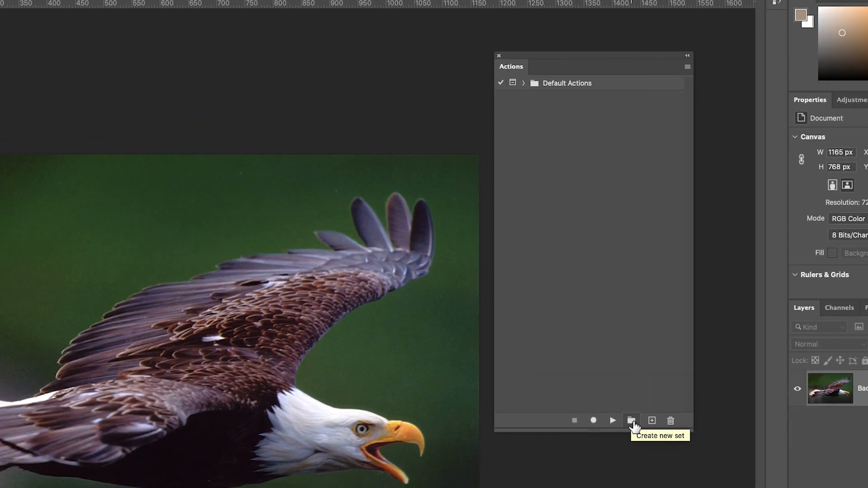
Create a new action set named with the author's first name
click(632, 422)
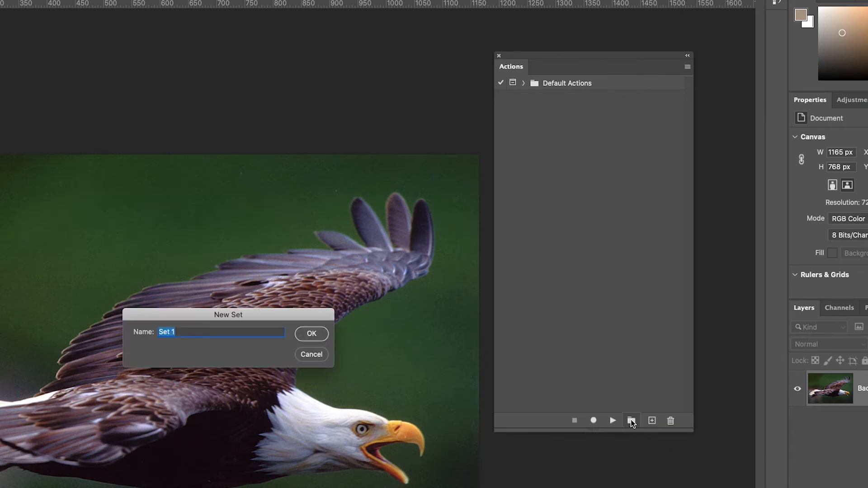
text(alex)
key(Return)
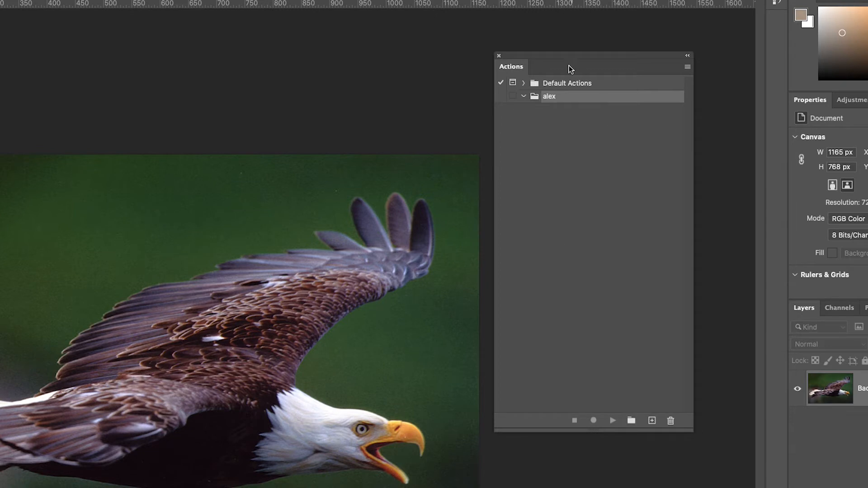
Create an action named "resize" in the new set and start recording it
click(652, 421)
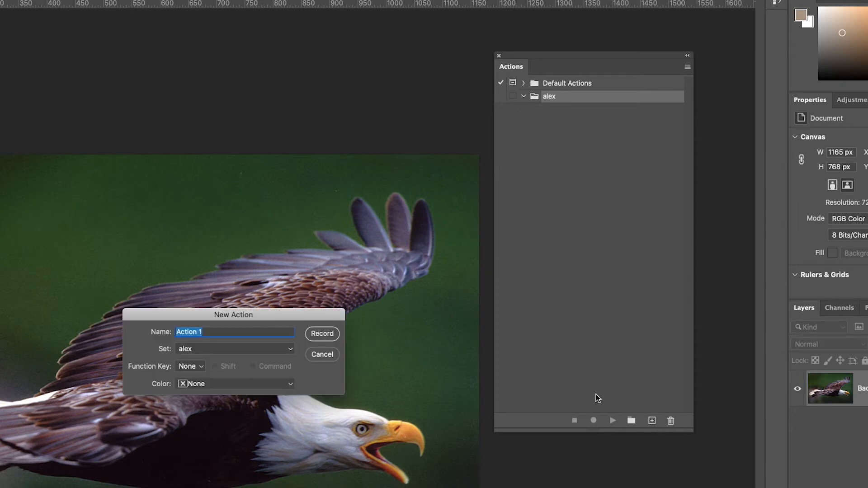
text(resize)
key(Return)
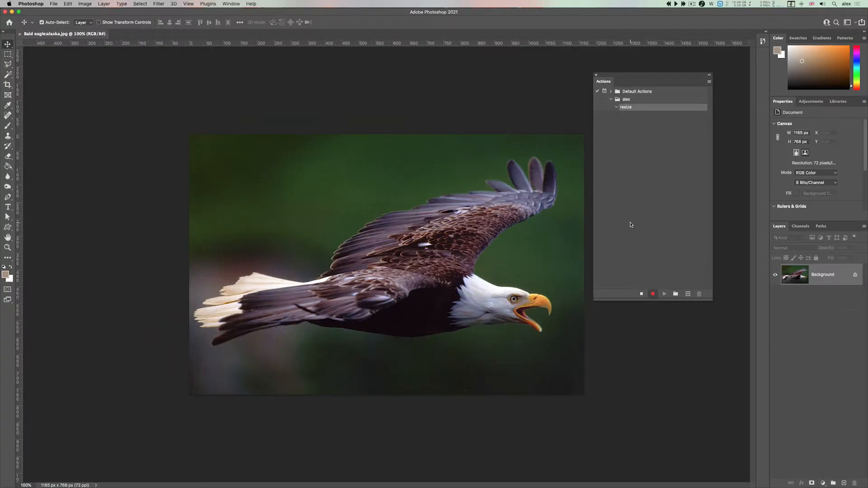
Scale the image to 25 percent width and height and stop recording, keeping only this Image Size command in the action
key(t)
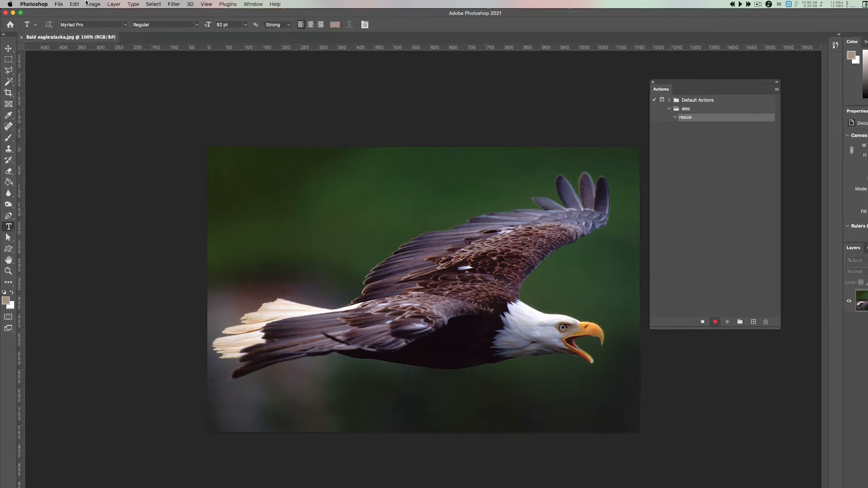
click(84, 4)
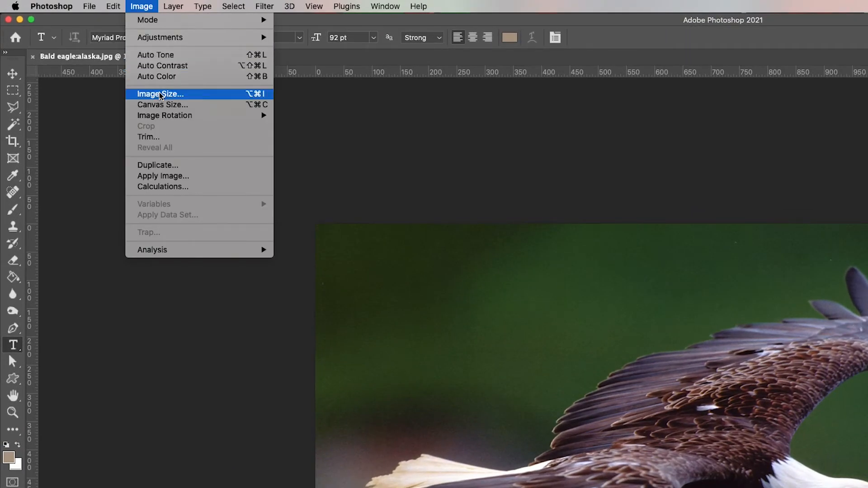
click(160, 93)
text(25)
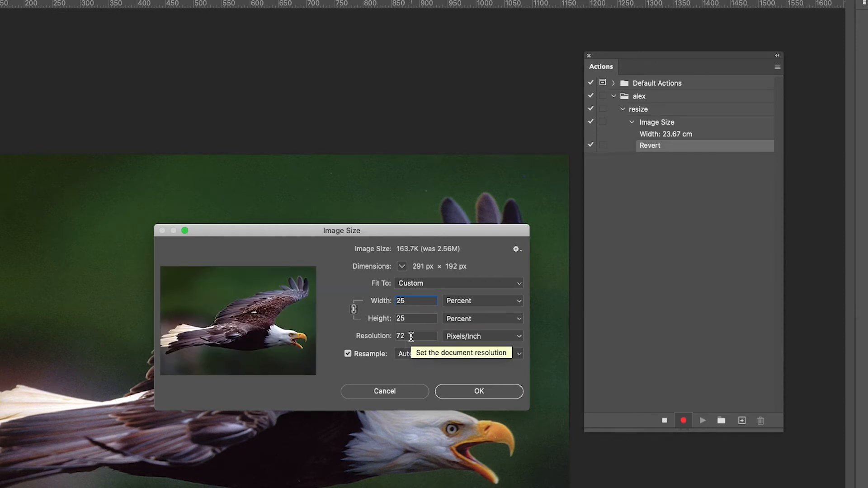
click(466, 388)
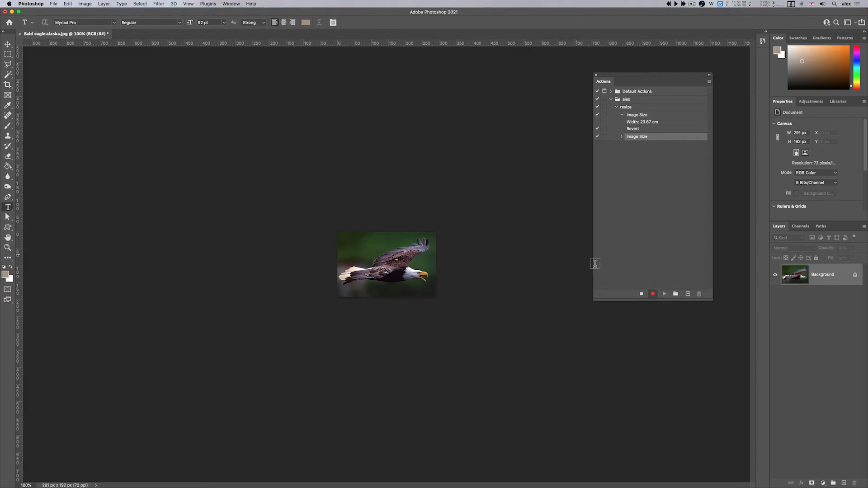
click(642, 294)
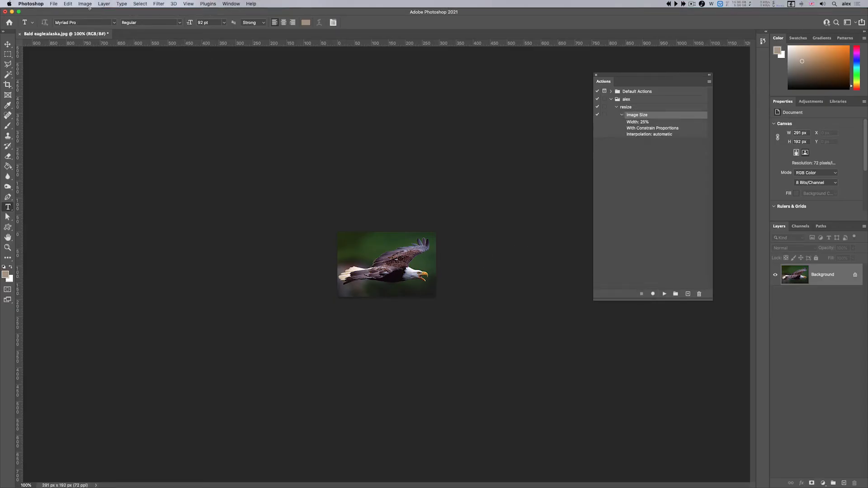
Revert the photo to its saved version and switch to the Move tool
click(53, 3)
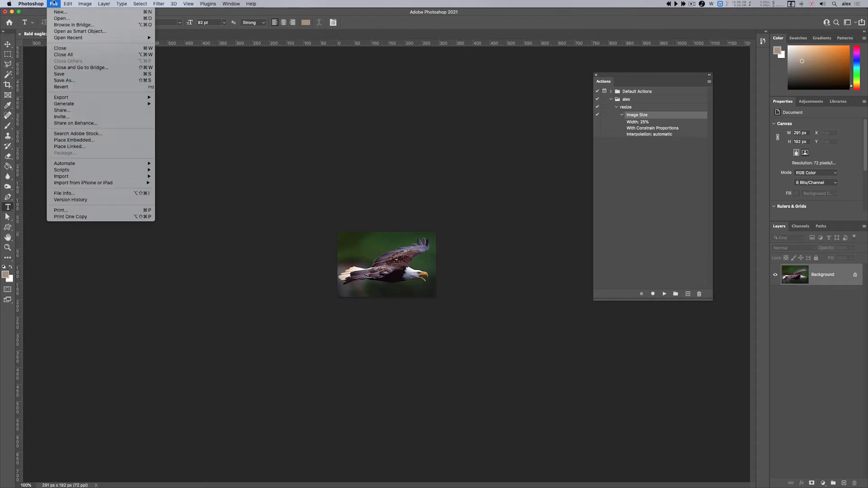
click(72, 88)
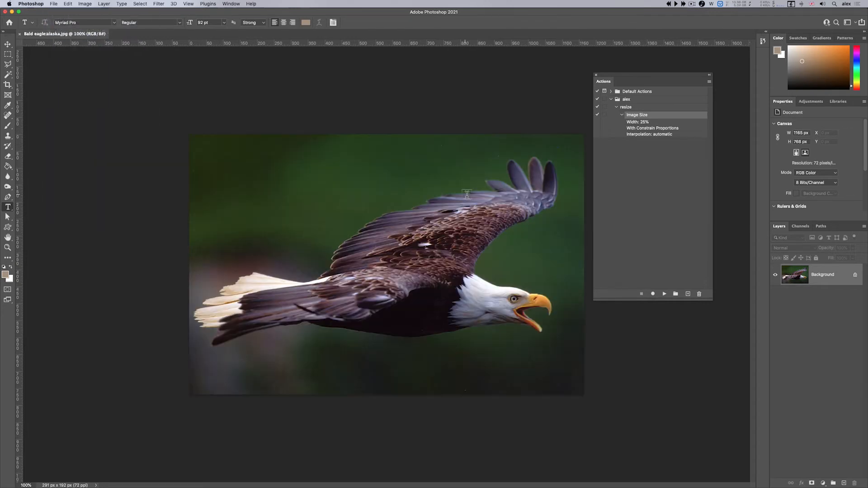
click(8, 43)
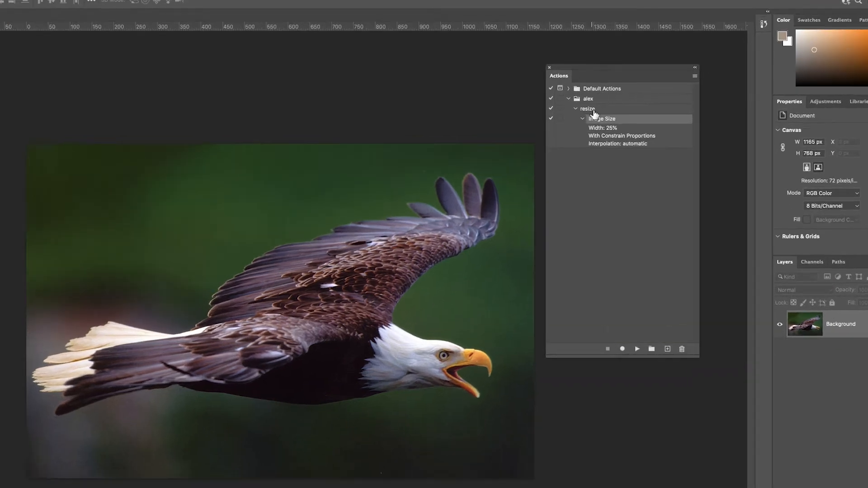
Play the resize action on the full-size eagle photo
click(593, 111)
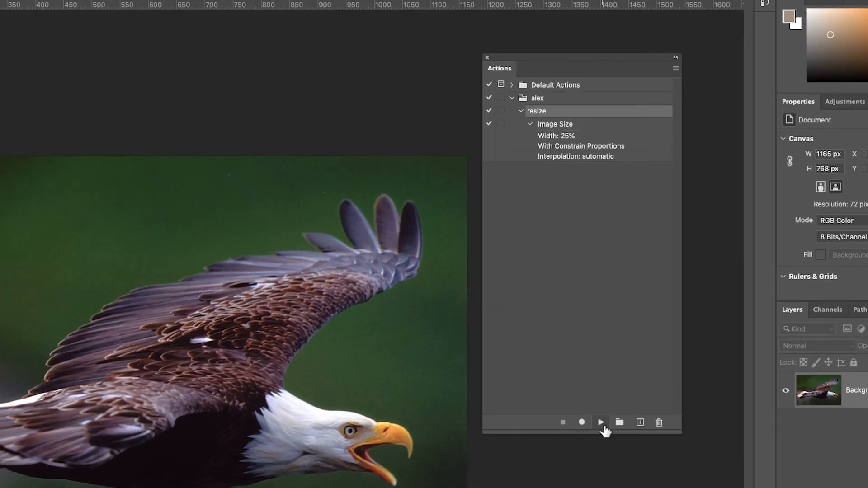
click(601, 423)
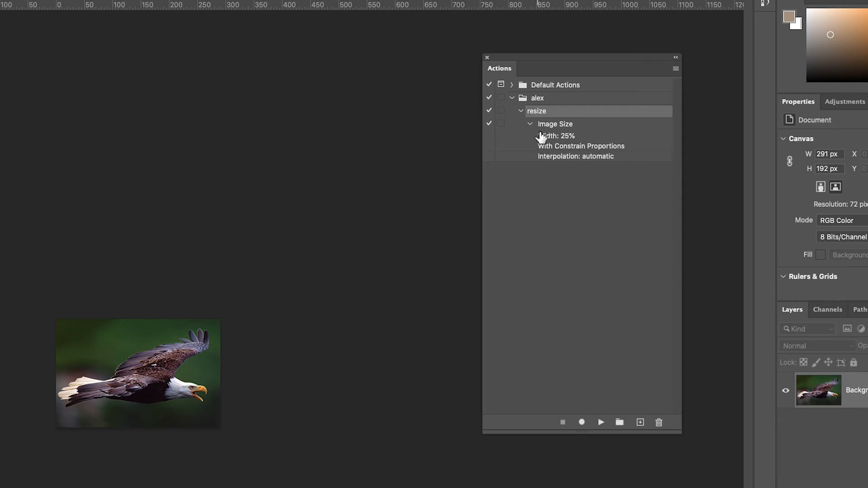
Save the custom action set to the Desktop as an .atn actions file, keeping the suggested file name
click(548, 100)
click(674, 71)
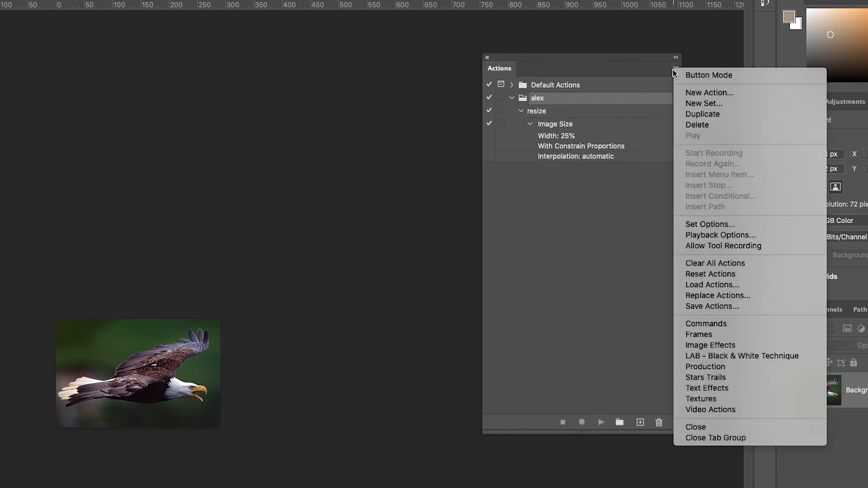
click(705, 306)
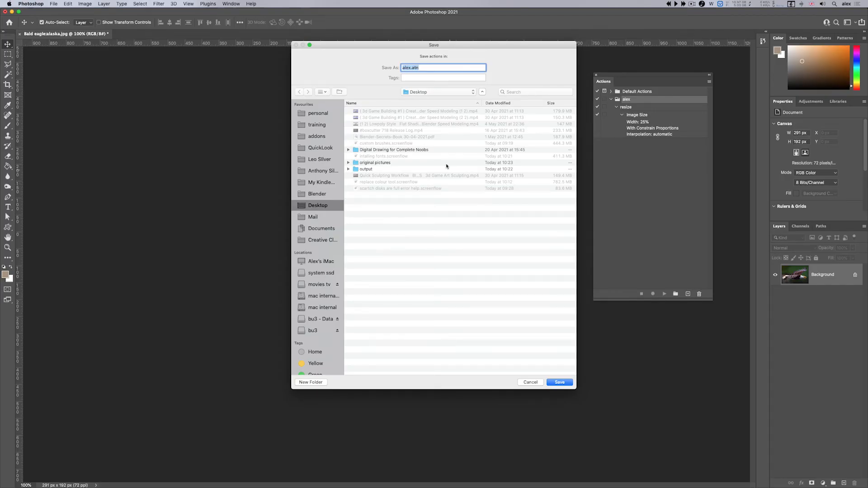
click(559, 382)
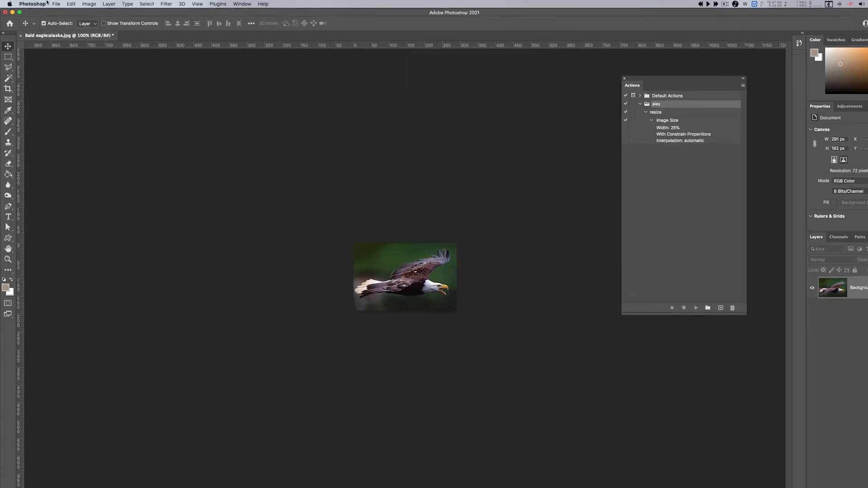
Switch to the Finder desktop and move the saved actions file beside the original pictures window
click(47, 3)
click(38, 49)
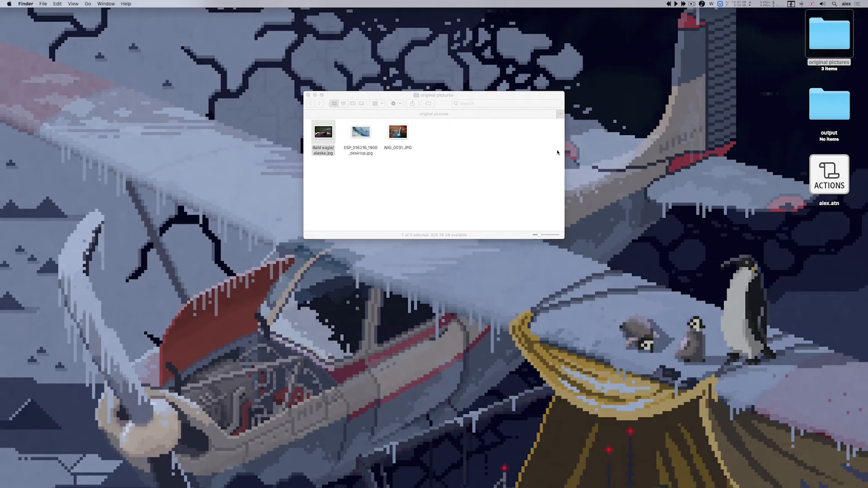
drag(827, 175, 621, 121)
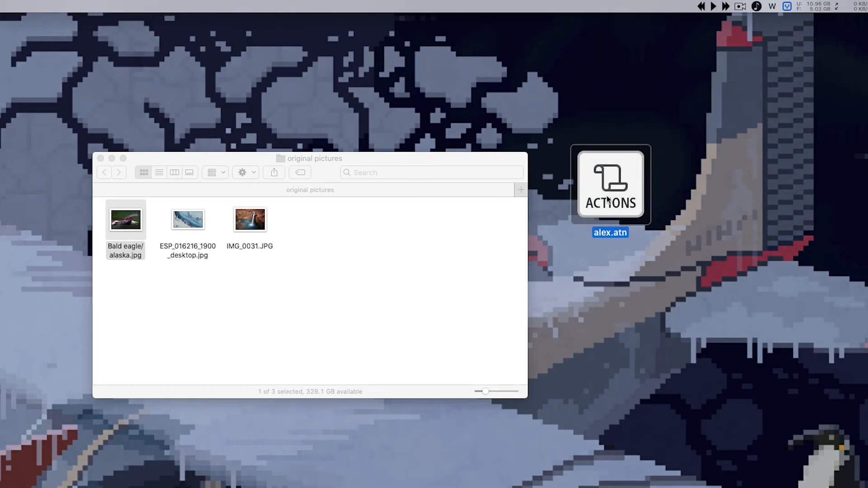
Open the saved actions file, choosing Adobe Photoshop 2021.app as the application for it
double_click(607, 198)
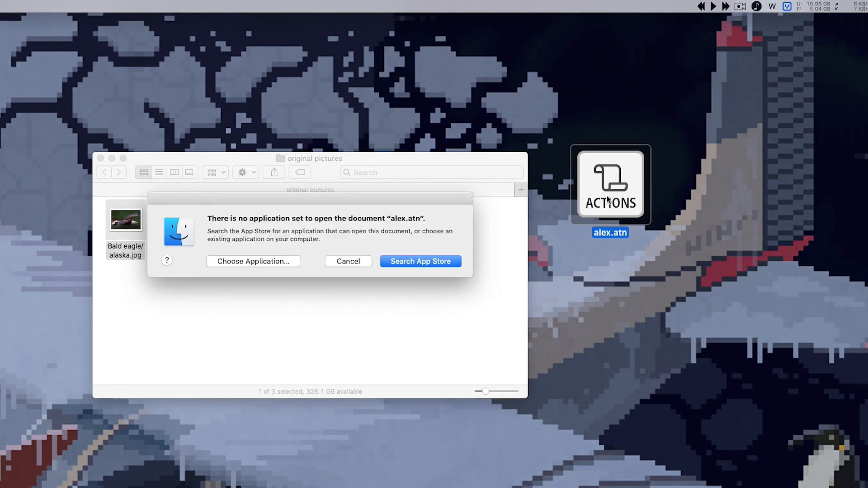
click(260, 261)
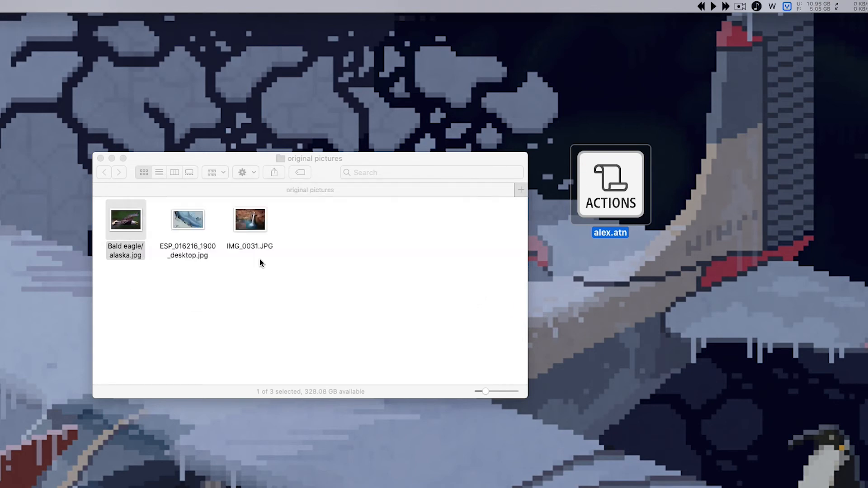
double_click(169, 271)
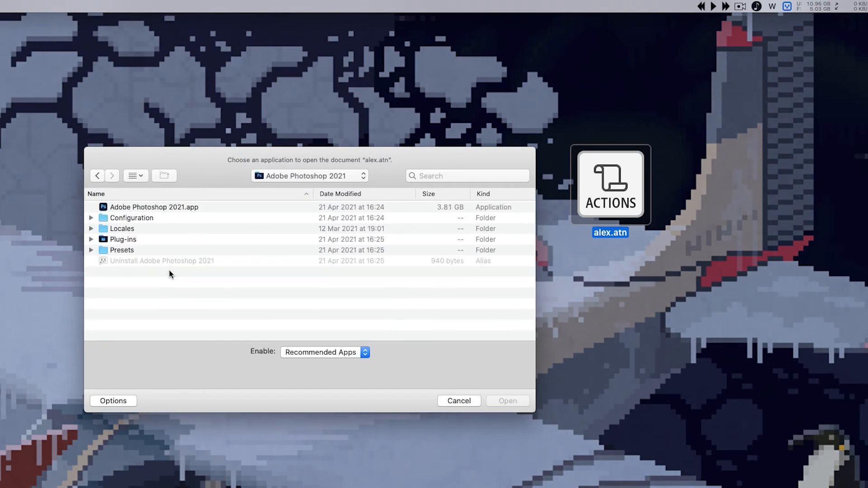
double_click(146, 207)
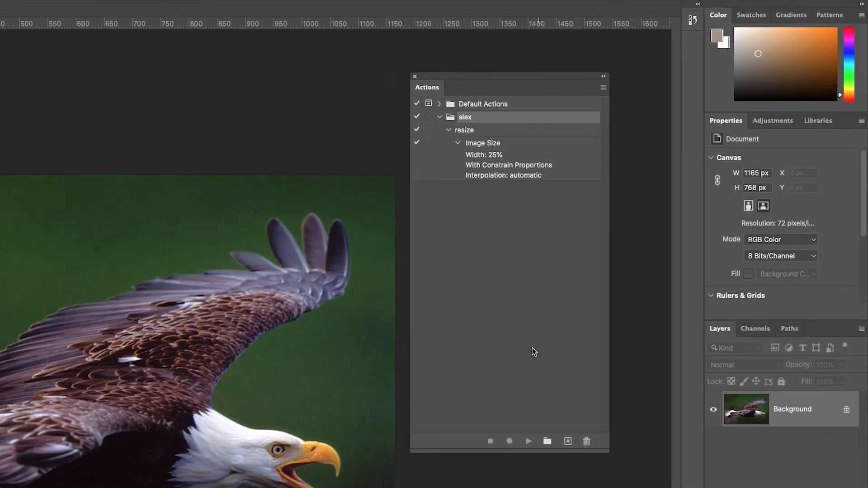
Test the resize action on the eagle photo, collapse its listing and restore the photo to full size
click(472, 131)
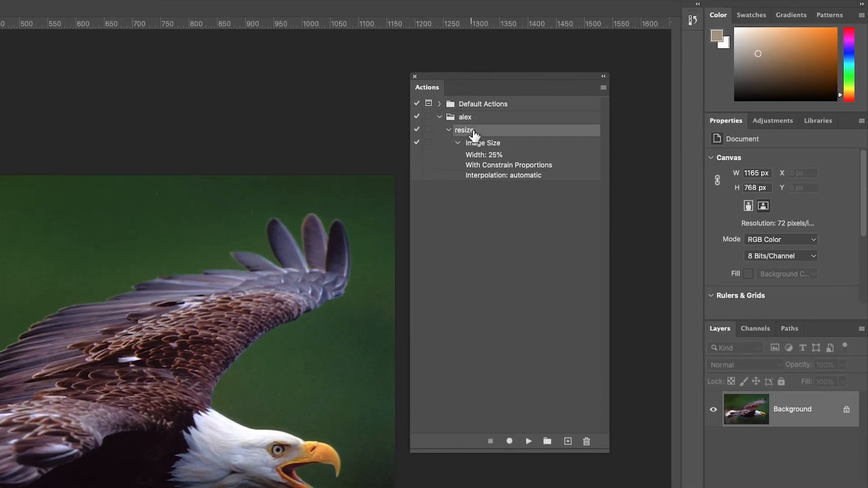
click(528, 442)
click(449, 130)
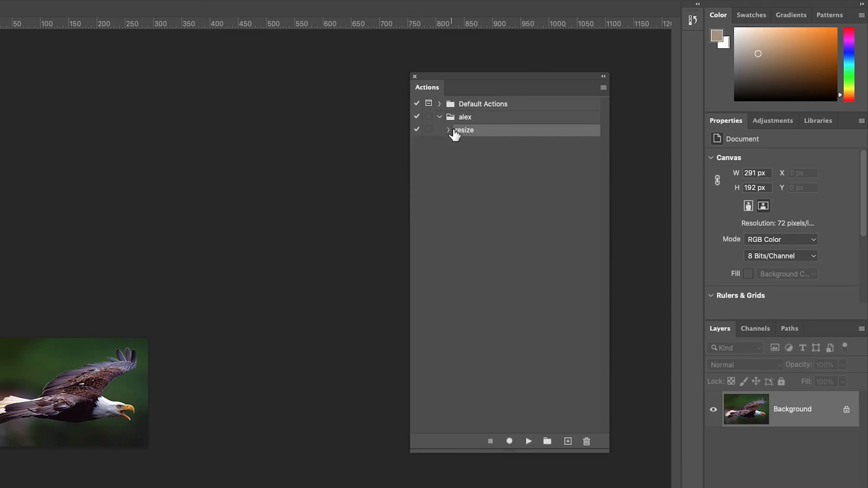
click(471, 119)
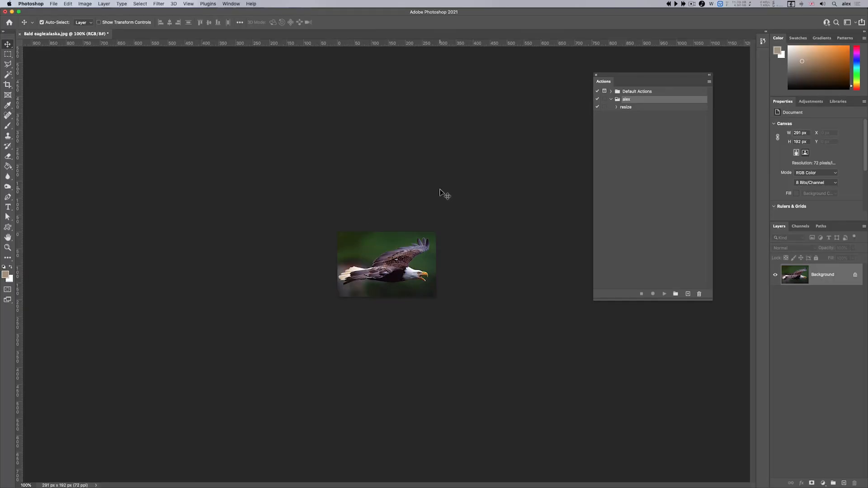
key(ctrl+z)
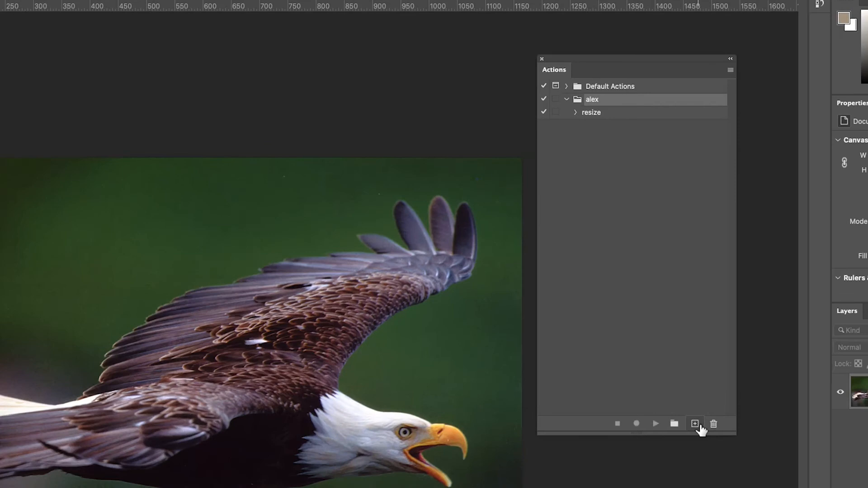
Create an action named "colourise" in the custom set and start recording it
click(688, 293)
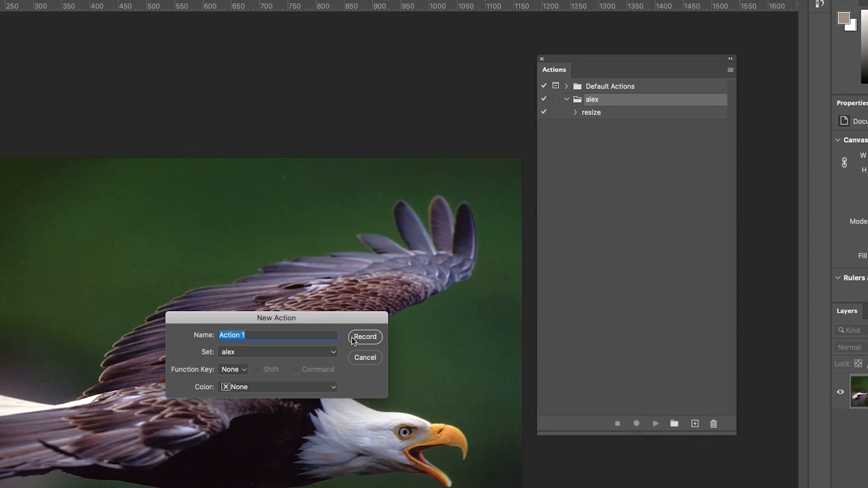
text(colourise)
key(Return)
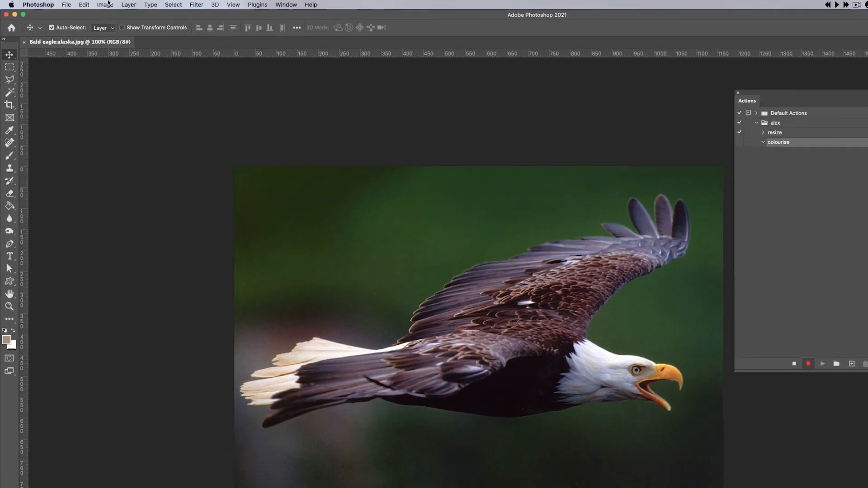
Apply a Black & White adjustment tinted with hue 90 and saturation 12%, stop recording and collapse the colourise action
click(105, 5)
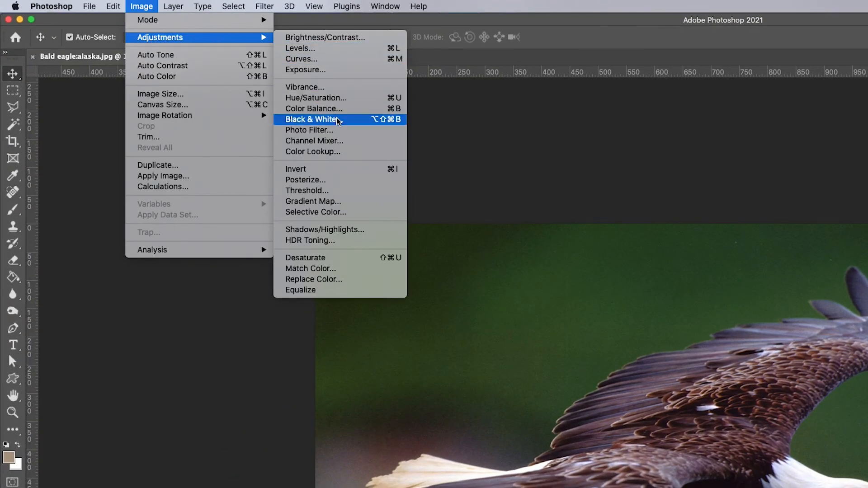
click(320, 119)
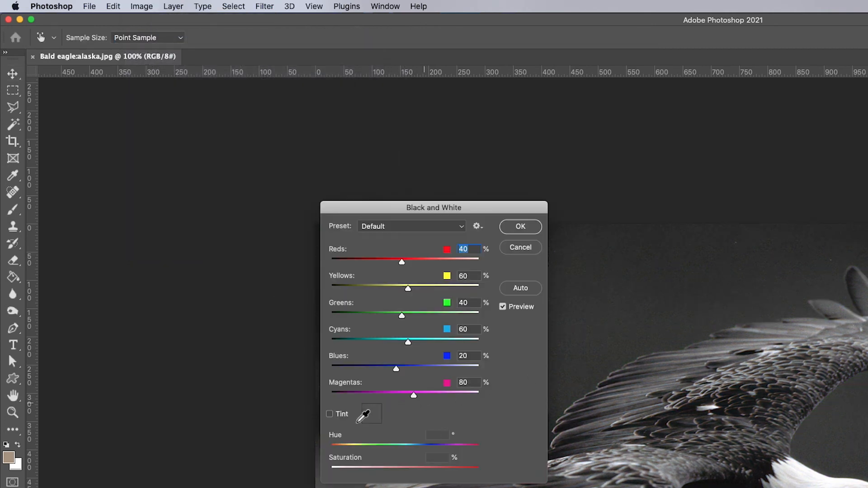
click(330, 414)
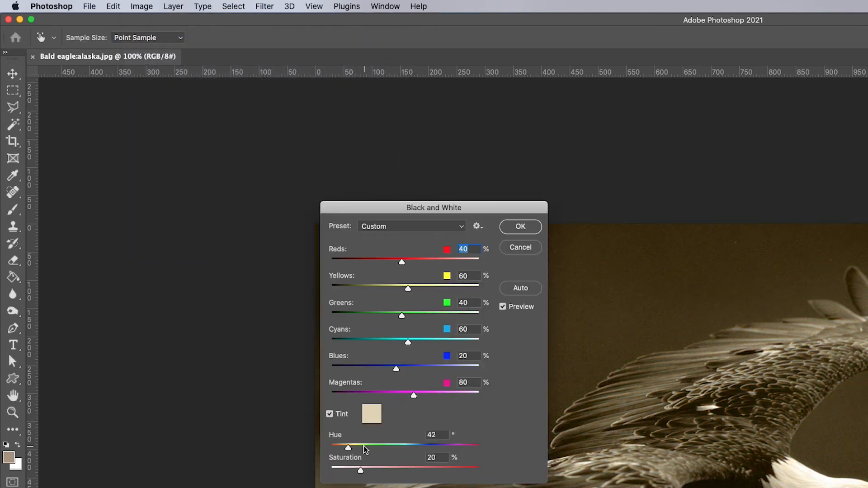
drag(364, 447, 349, 473)
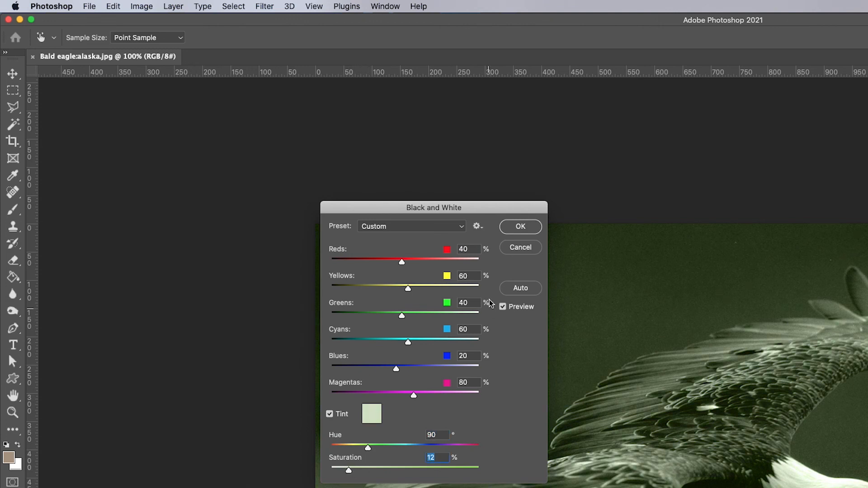
click(520, 226)
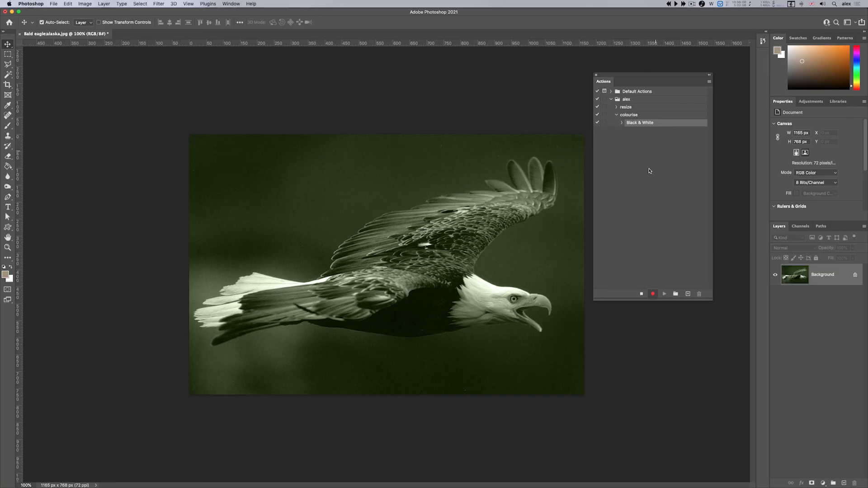
click(641, 294)
click(618, 115)
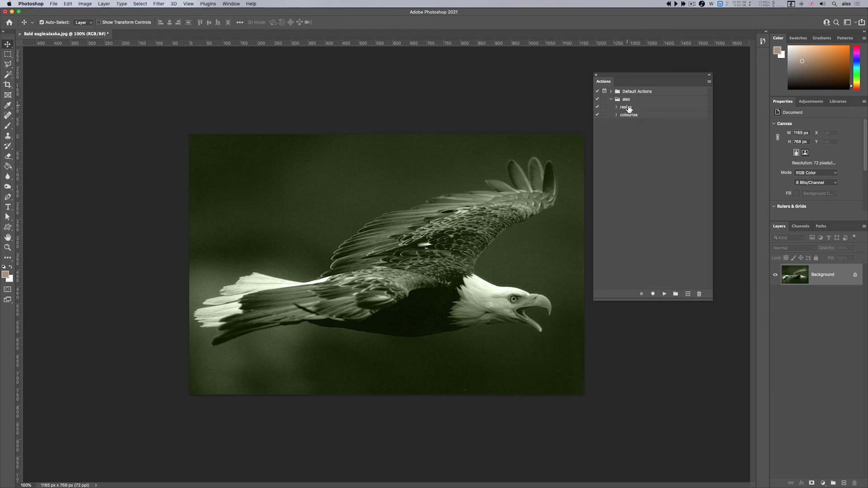
Select the colourise action and revert the photo to its saved version
click(622, 107)
click(627, 116)
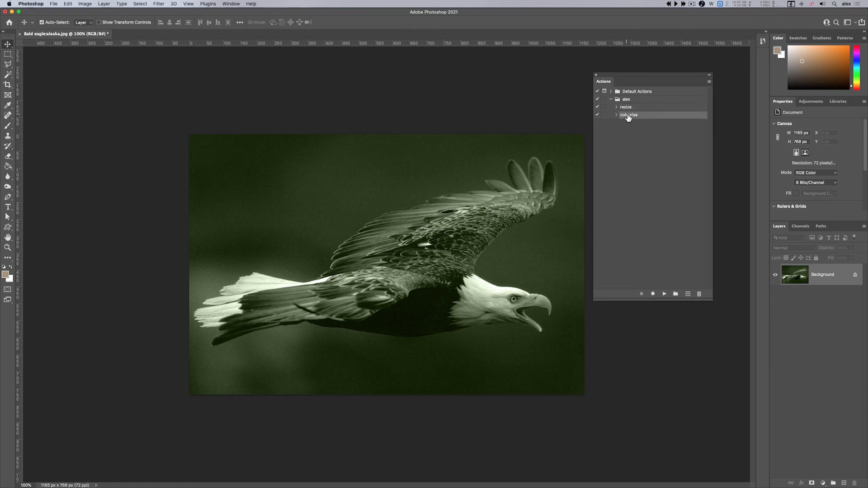
click(53, 3)
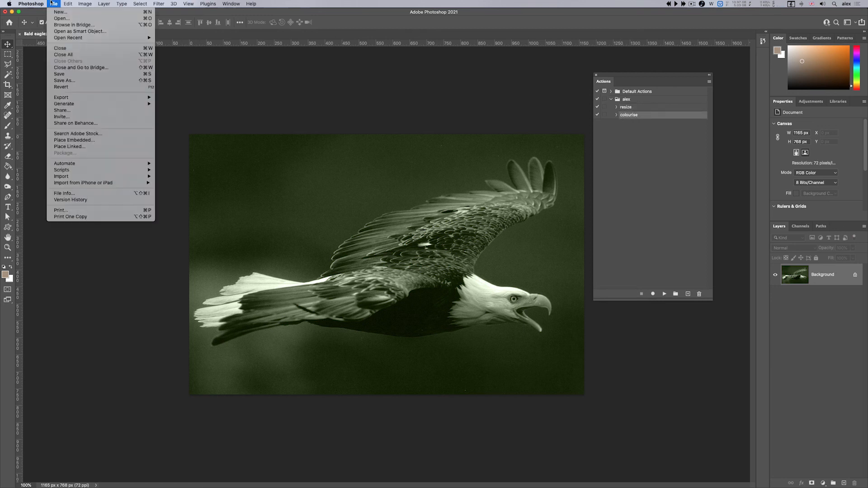
click(85, 87)
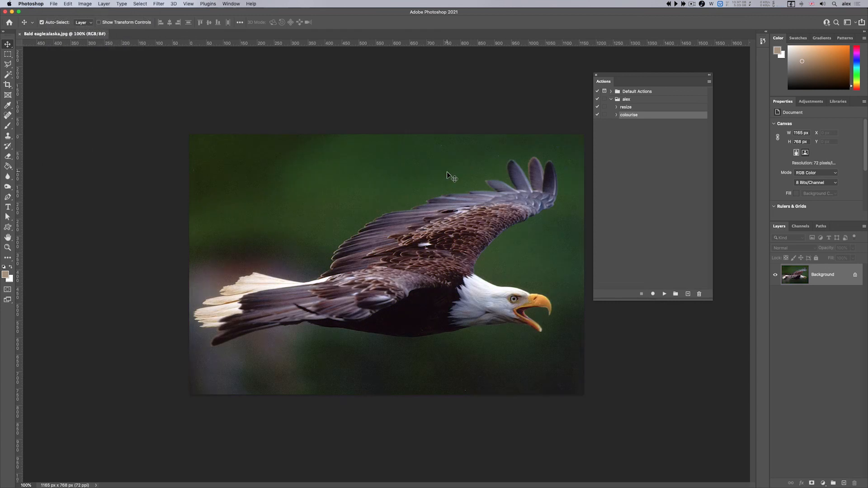
Play the colourise action and the resize action on the eagle photo
click(665, 294)
click(631, 108)
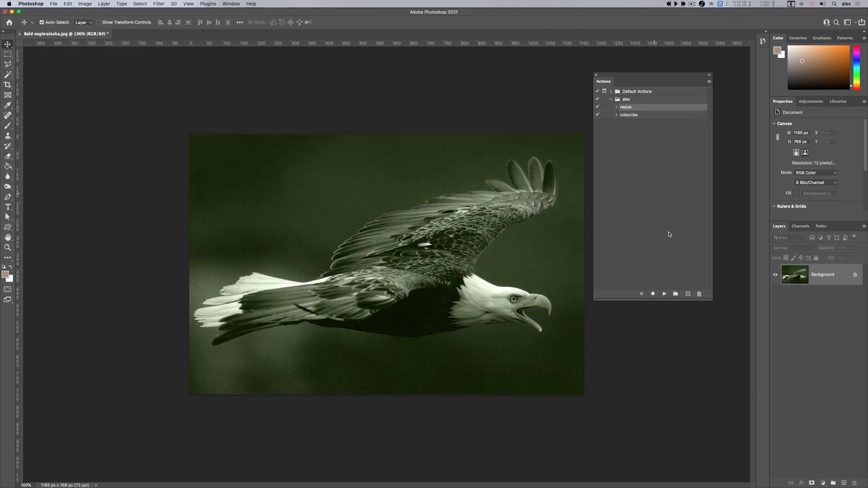
click(663, 294)
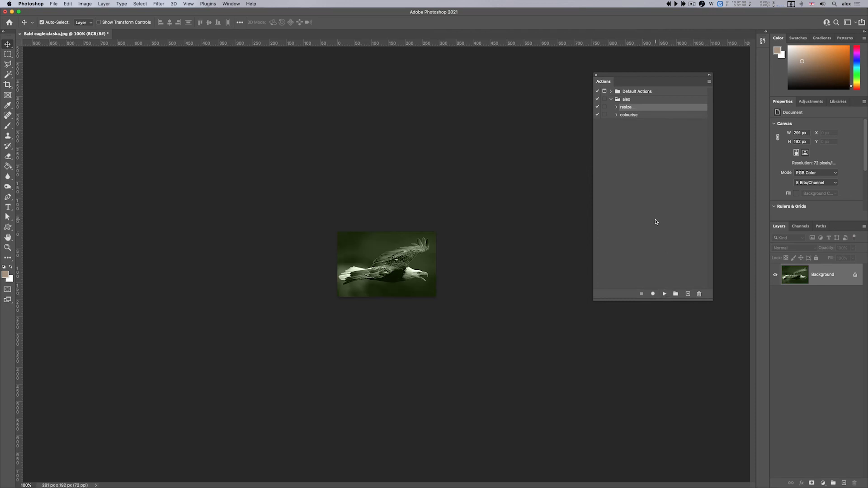